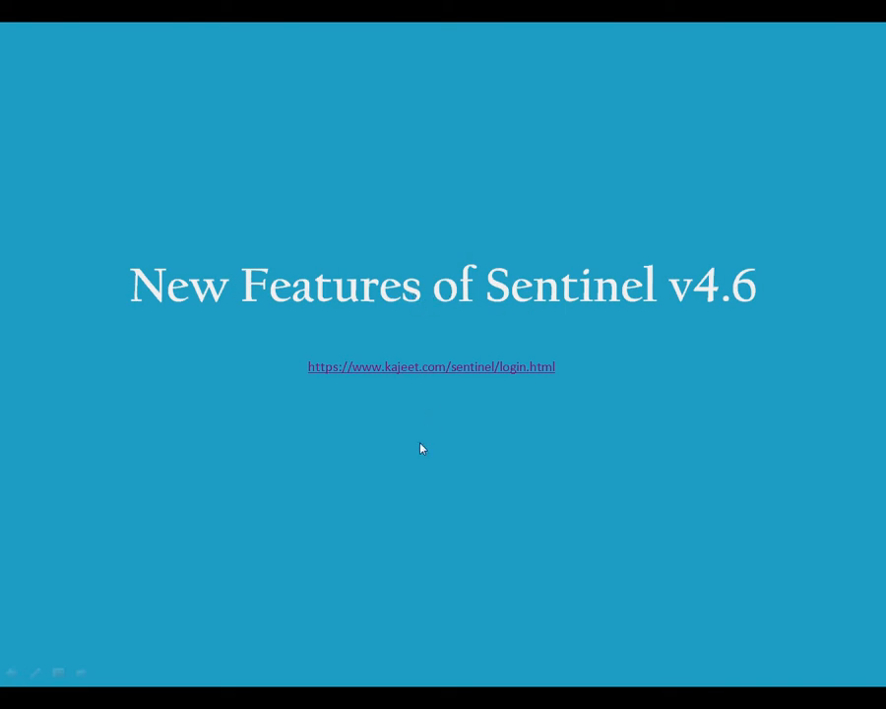
- Open the Sentinel login page from the slide's link and sign in with the account username and password
left_click(440, 371)
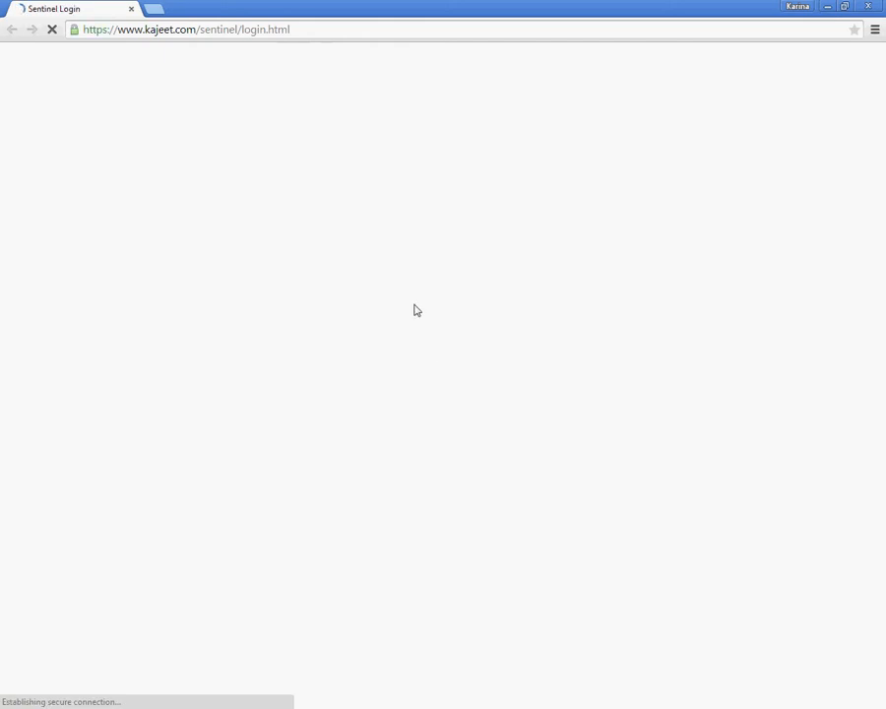
type("kbm")
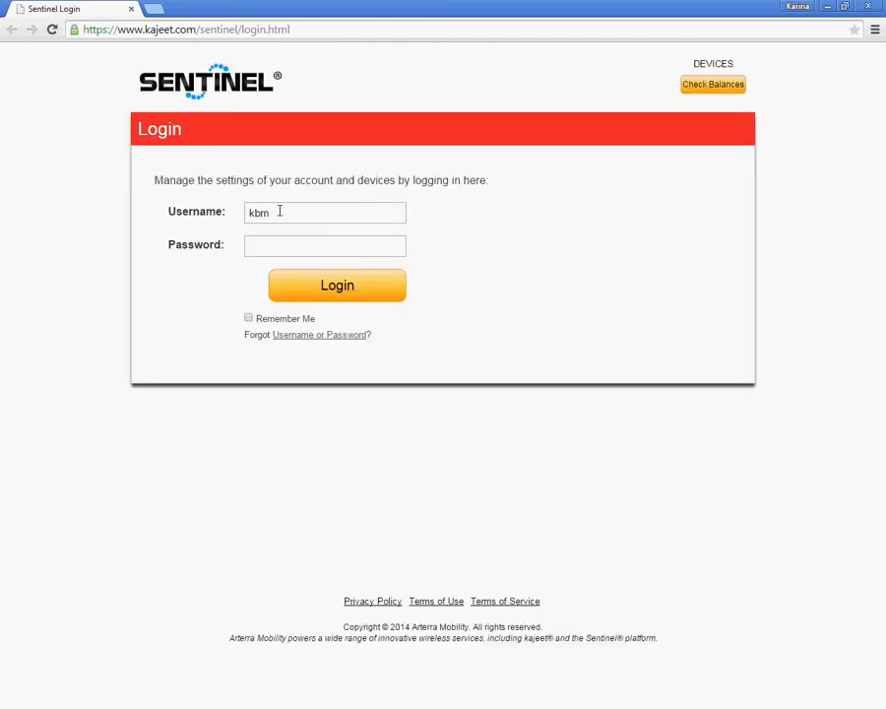
type("•••••••")
key("Return")
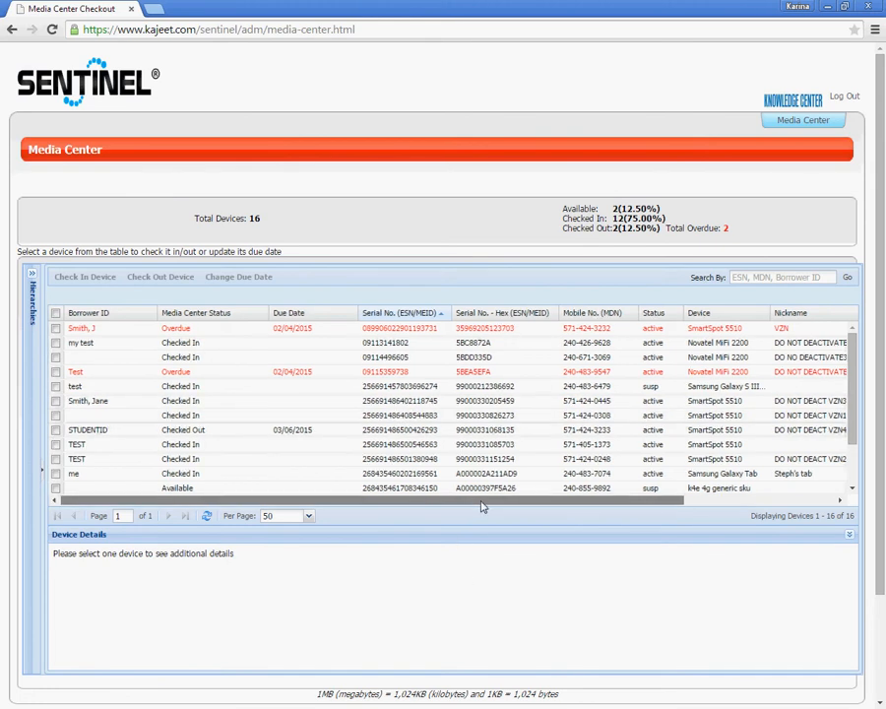
- Start checking out the checked-in SmartSpot 5510 nicknamed DO NOT DEACT VZN1 and enter the borrower's name as the Borrower ID
left_click_drag(474, 502, 731, 510)
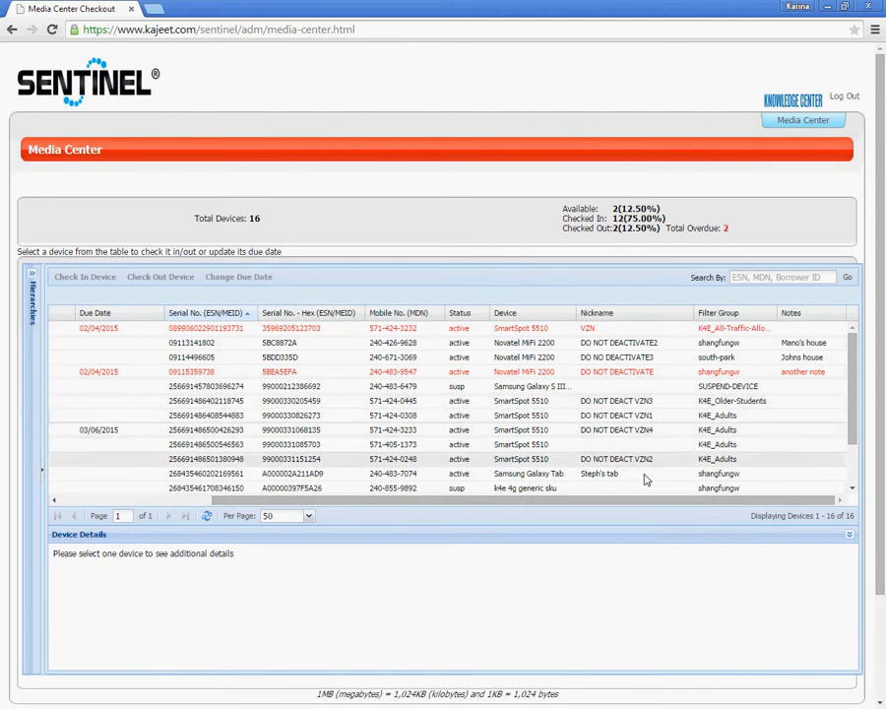
left_click_drag(576, 501, 388, 495)
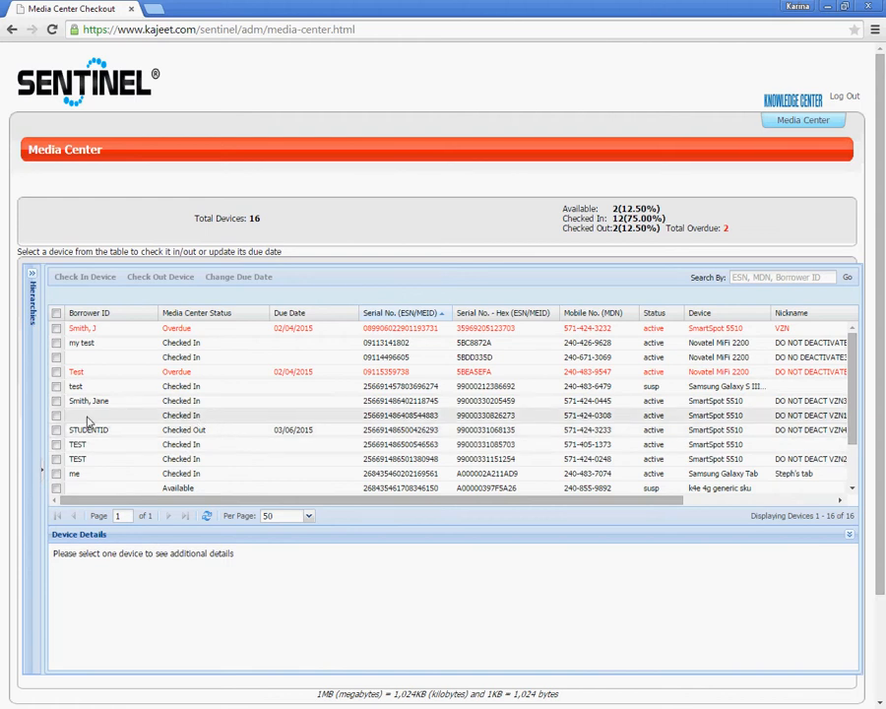
left_click(56, 415)
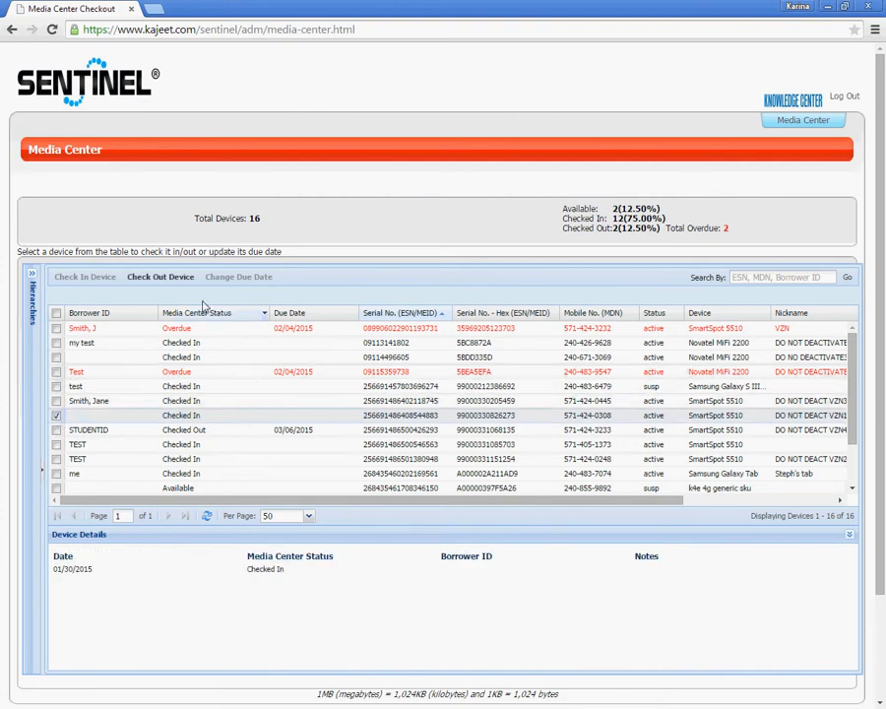
left_click(183, 282)
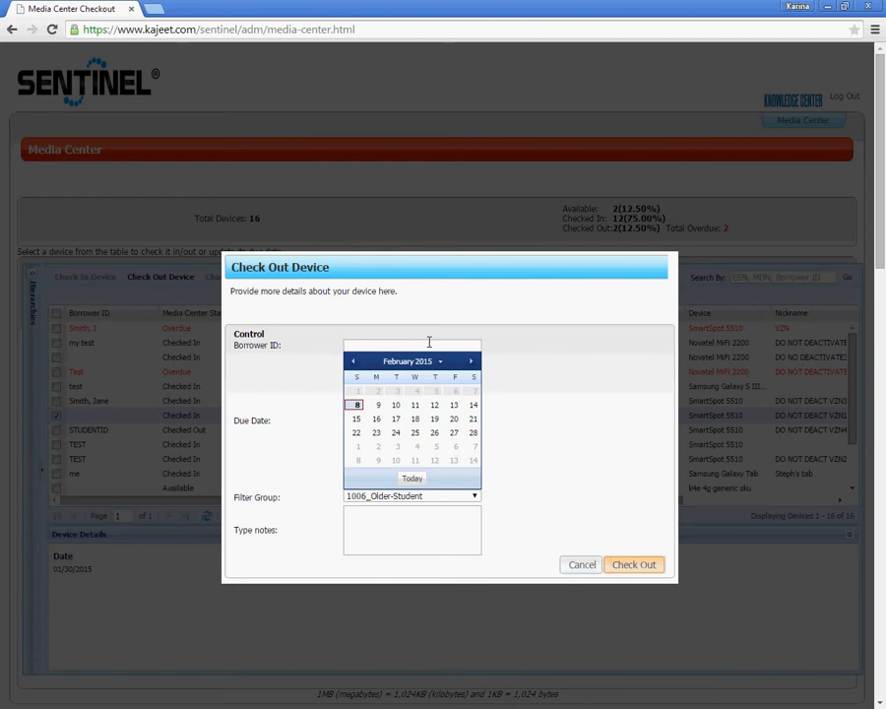
type("th,JANE")
left_click(475, 497)
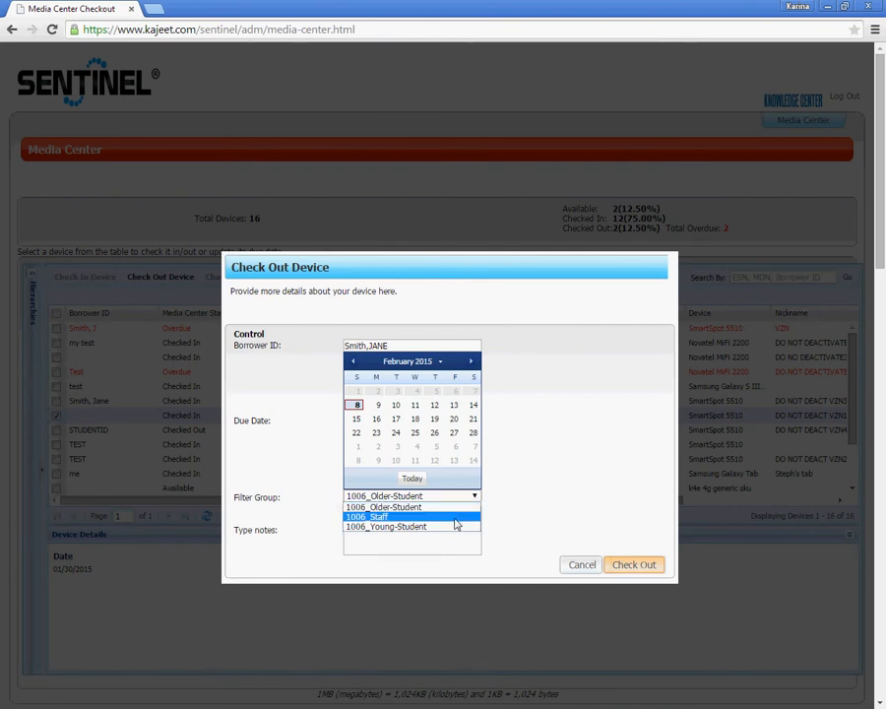
left_click(501, 512)
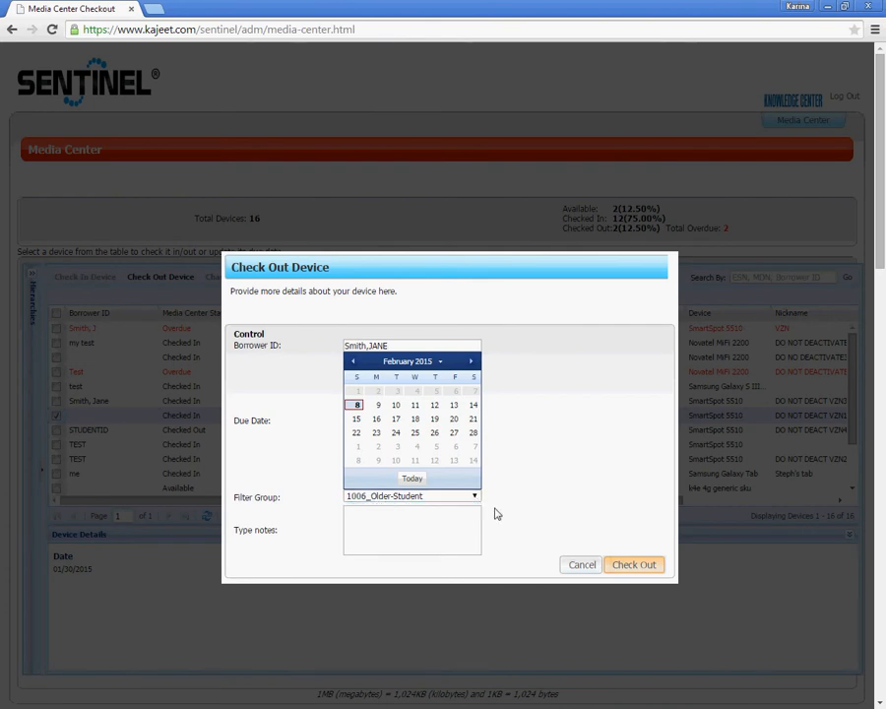
- Correct the capitalisation of the borrower's first name and append "11th Grade" to the Borrower ID
left_click_drag(397, 345, 371, 346)
key("BackSpace")
type("ANE")
type("ne 11")
type("th Grade")
- Set the check-out due date to March 25, 2015 and choose the filter group 1006_Older-Student
left_click(471, 362)
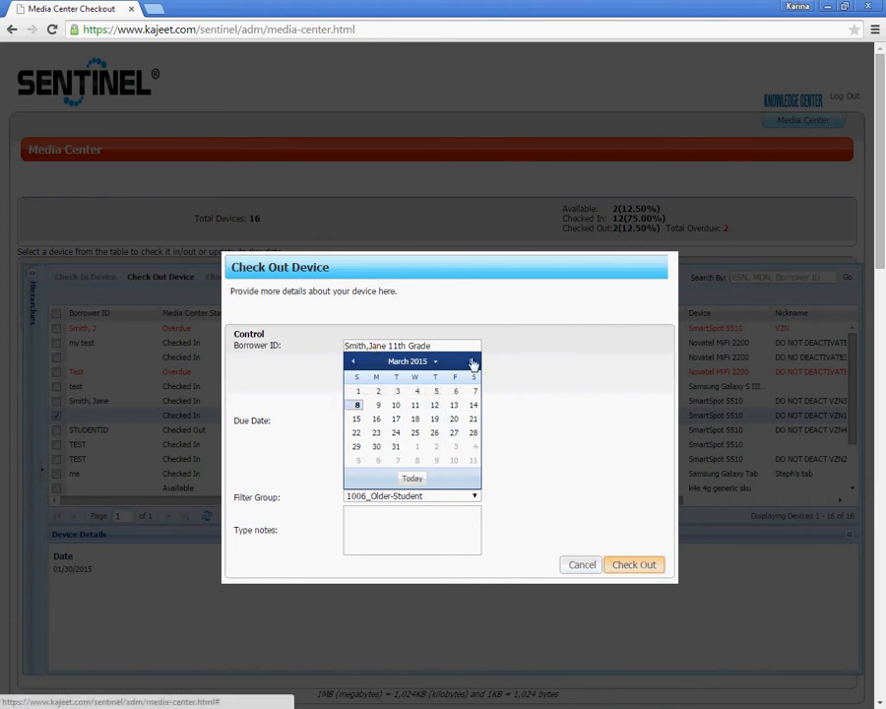
left_click(417, 437)
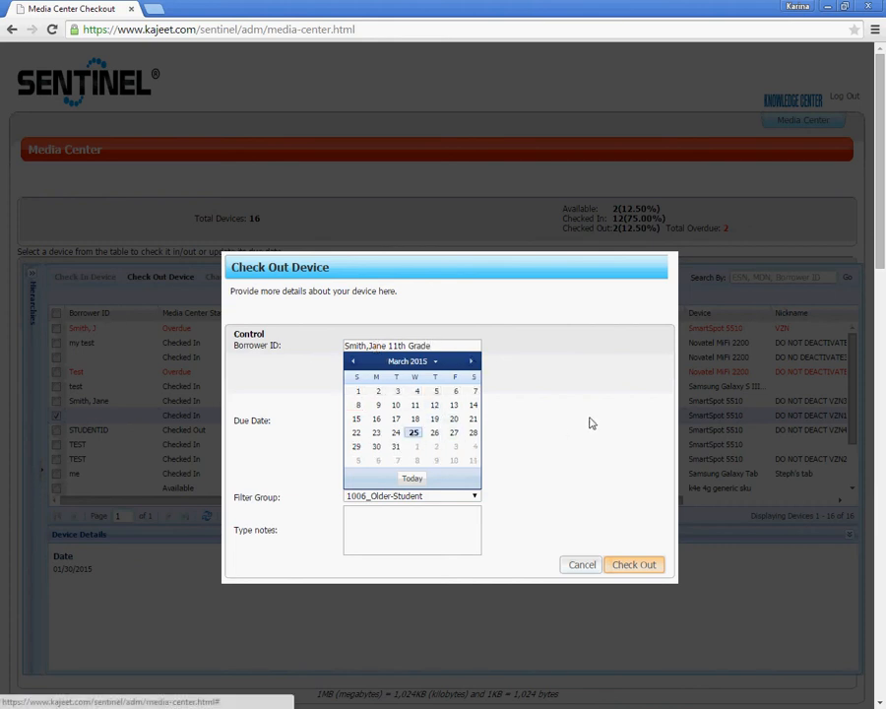
left_click(475, 498)
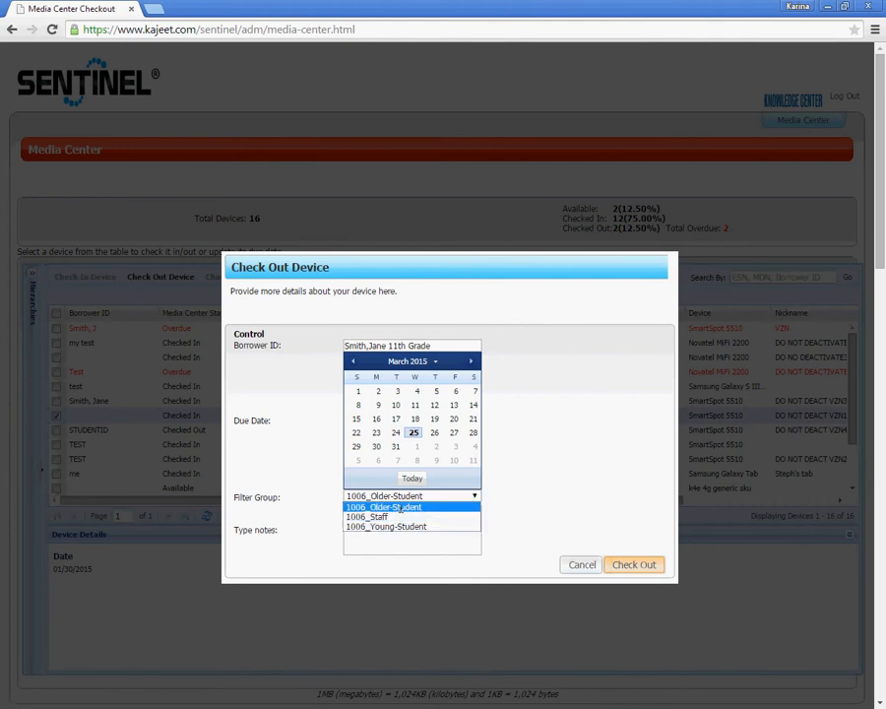
left_click(400, 508)
- Enter the note "Device is missing cover", then cancel the check-out and deselect the device
left_click(423, 524)
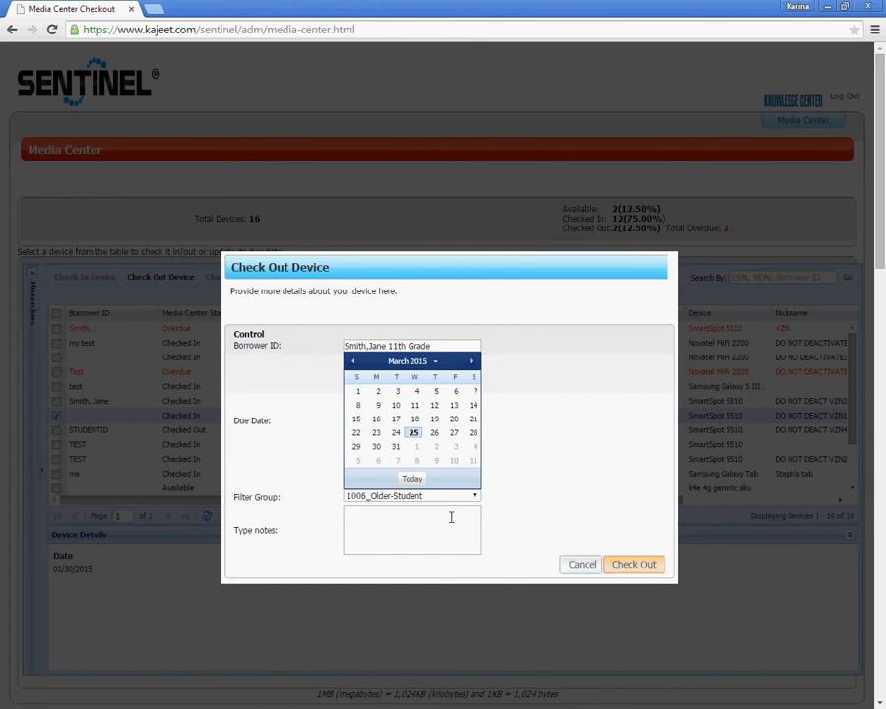
type("Device is missing cover")
left_click(577, 567)
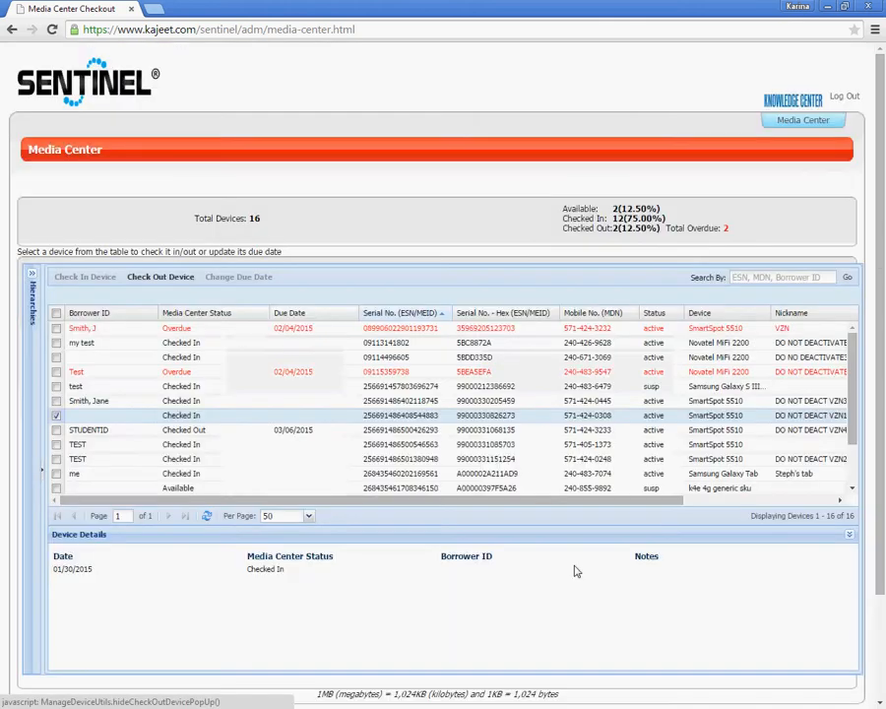
left_click(56, 417)
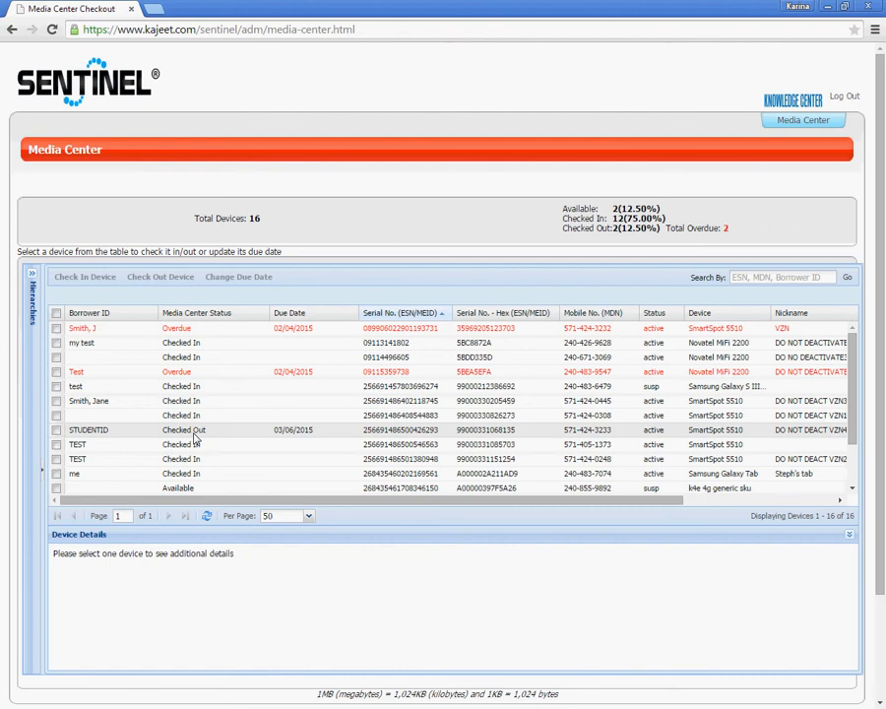
- Open the check-in confirmation for the checked-out STUDENTID device, then cancel it and deselect the device
left_click(56, 430)
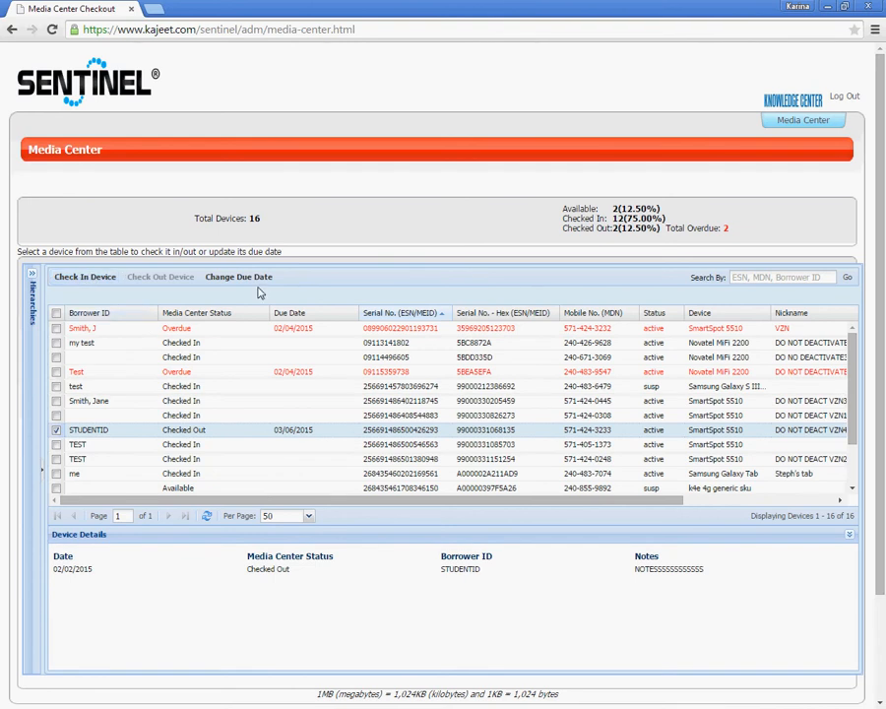
left_click(91, 282)
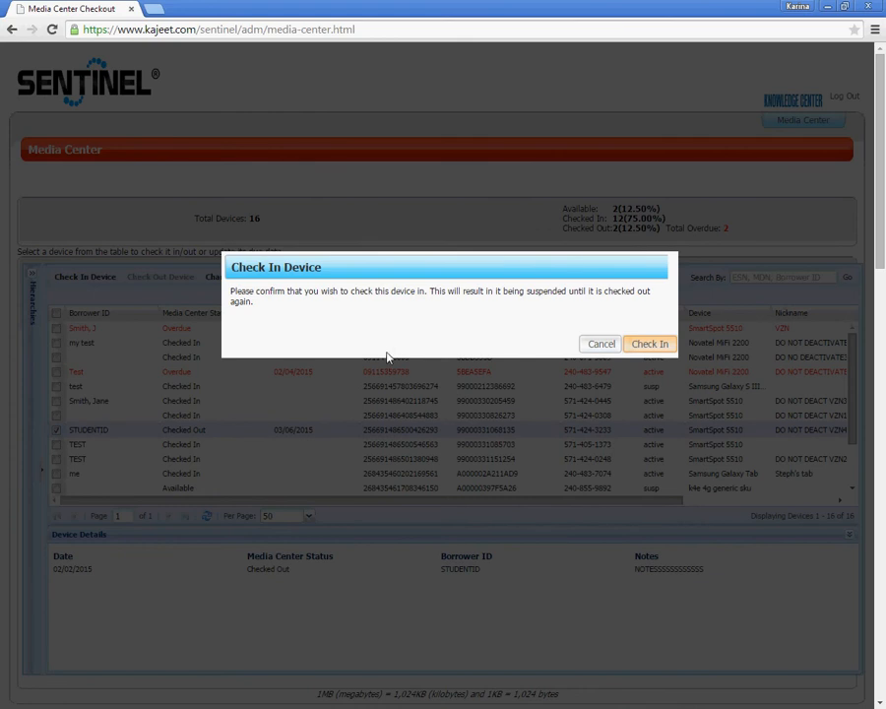
left_click(591, 347)
left_click(57, 430)
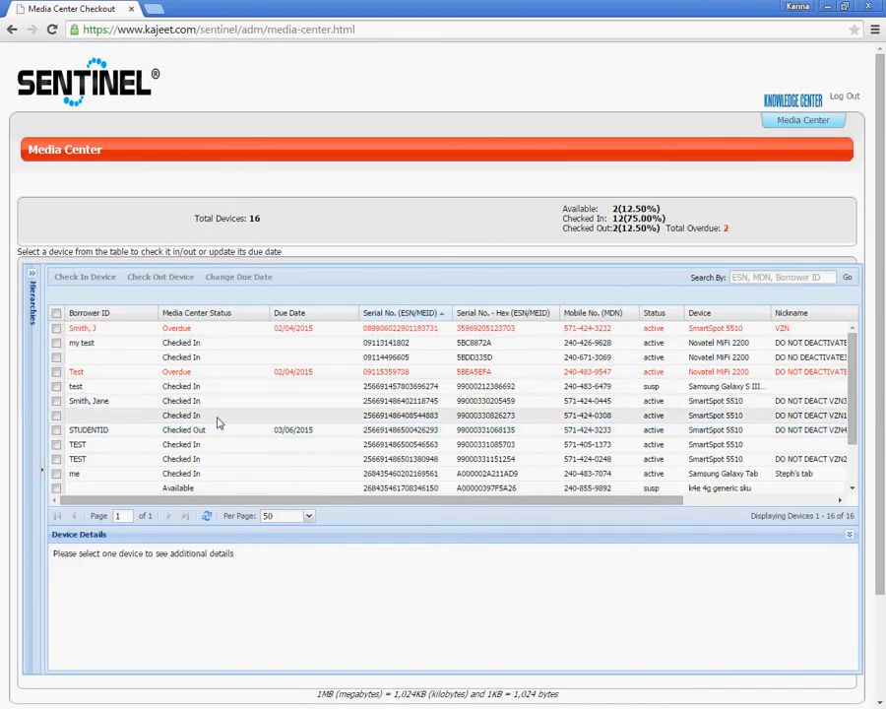
- Open the due date change form for the checked-out STUDENTID device, then cancel without picking a date
left_click(56, 430)
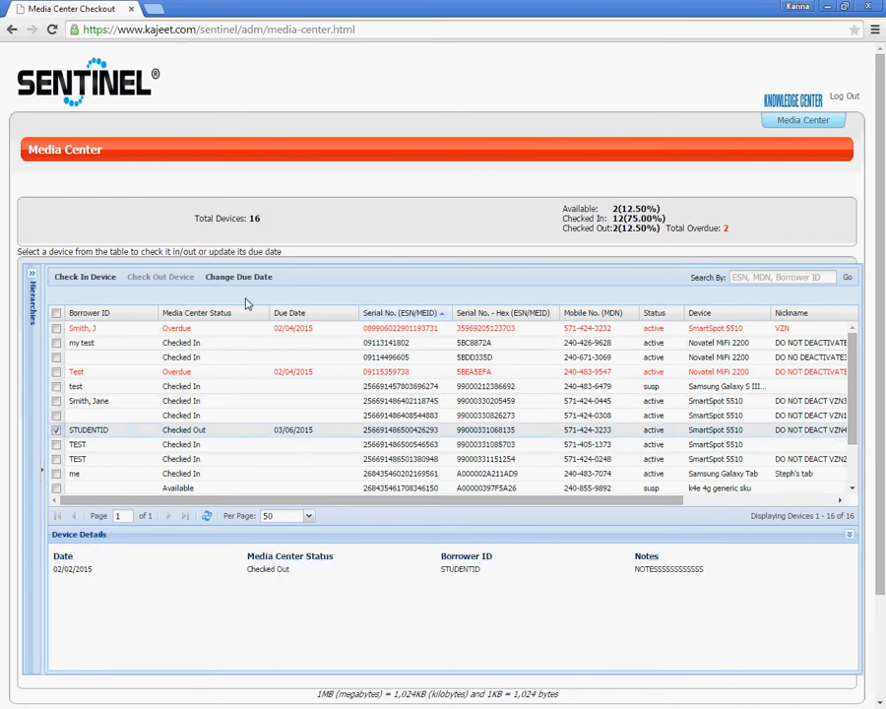
left_click(246, 279)
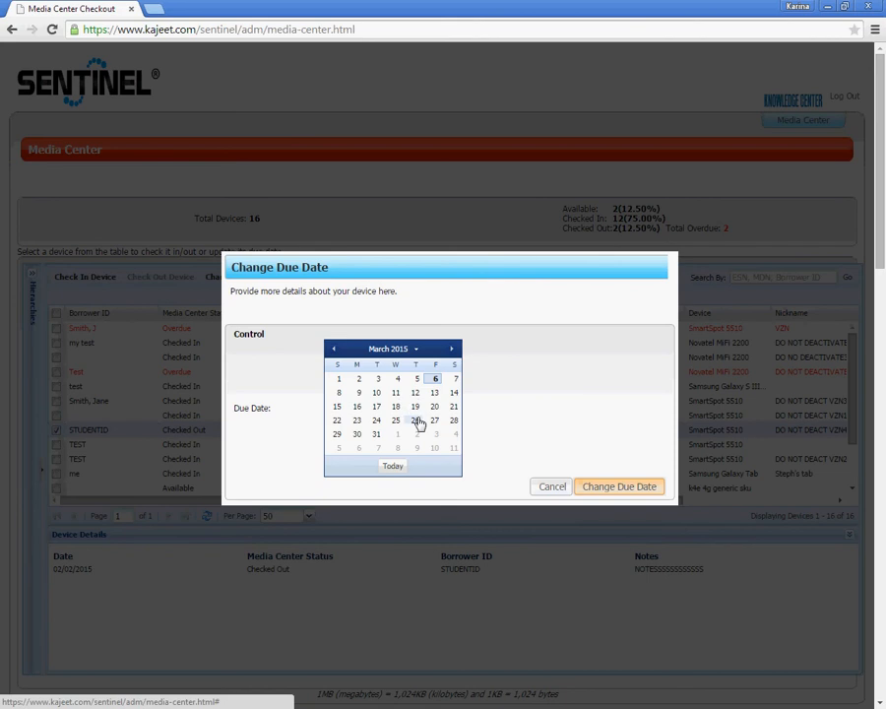
left_click(553, 488)
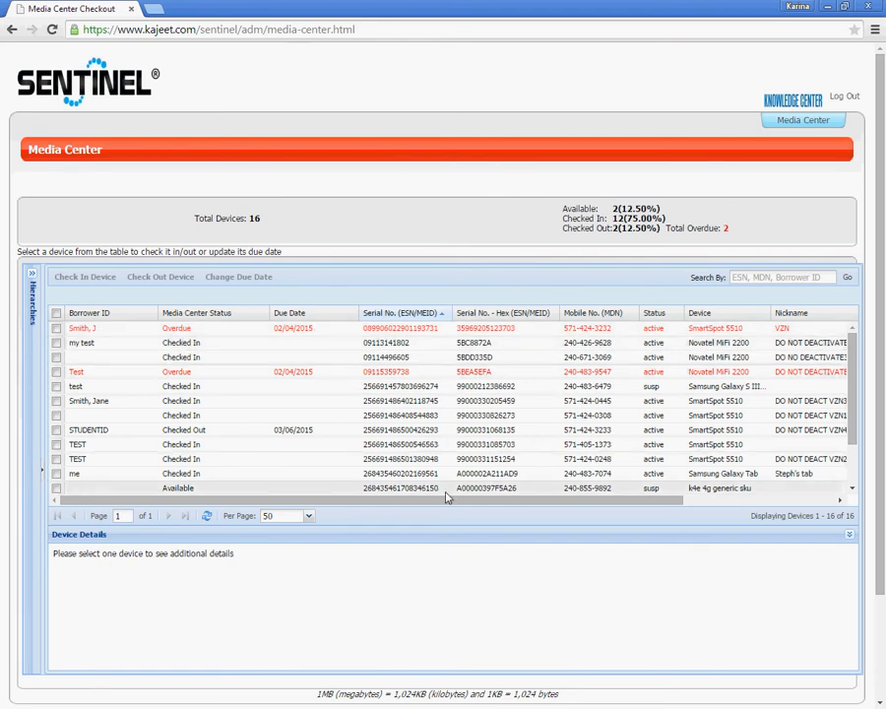
- Show the device details history of the overdue SmartSpot 5510 nicknamed VZN
left_click_drag(451, 500, 430, 502)
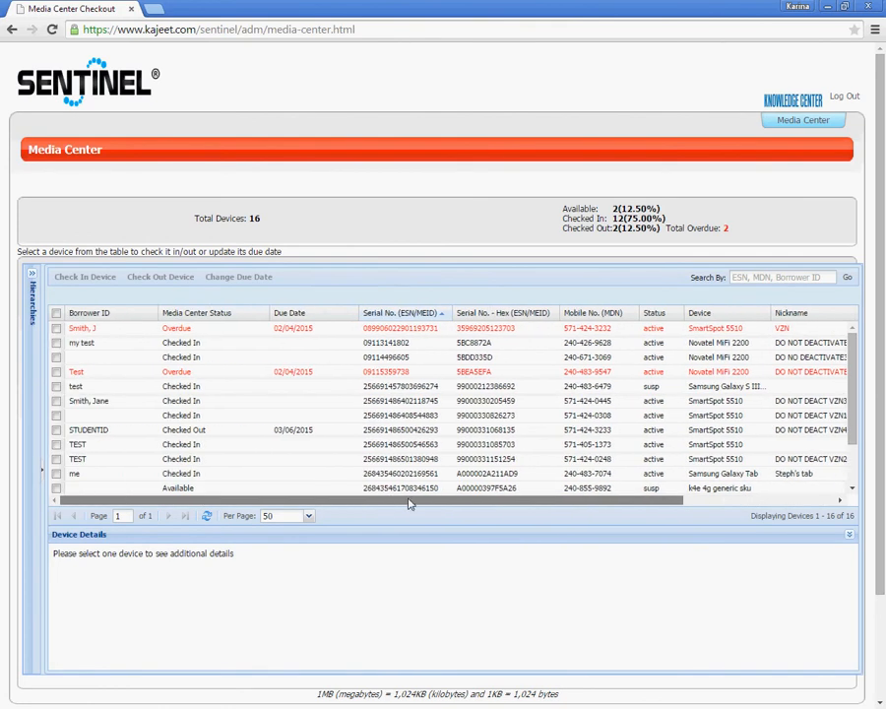
left_click(56, 331)
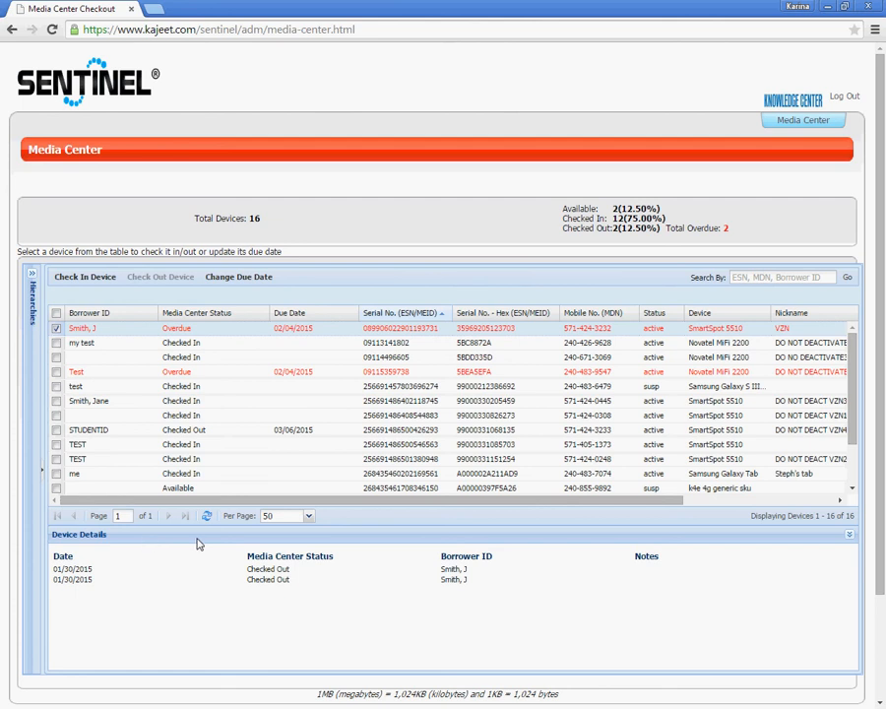
- Log out of Sentinel and close the browser, returning to the presentation to show its Knowledge Center slide
left_click(851, 99)
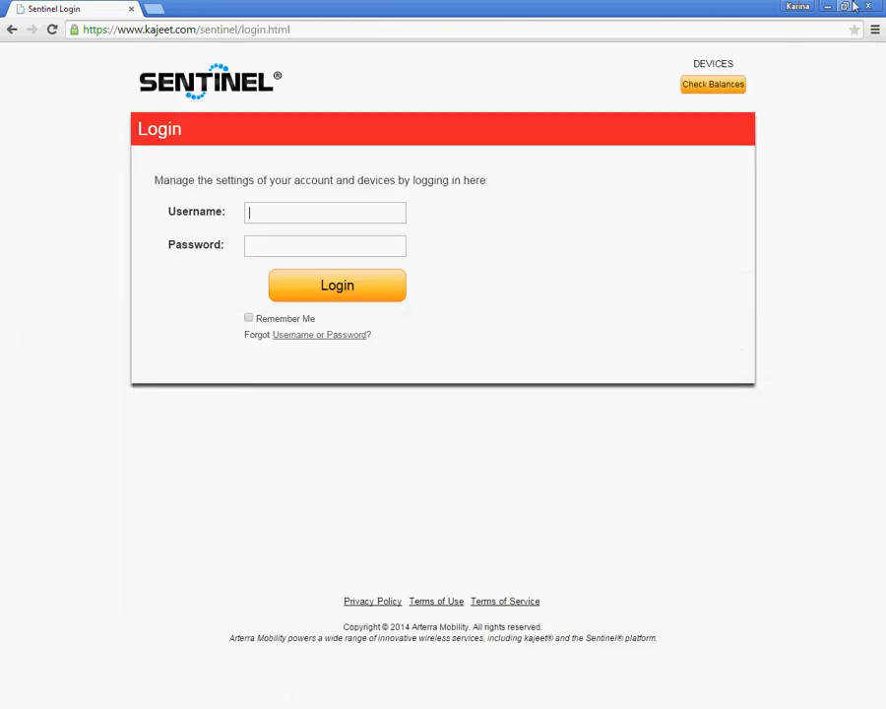
left_click(869, 8)
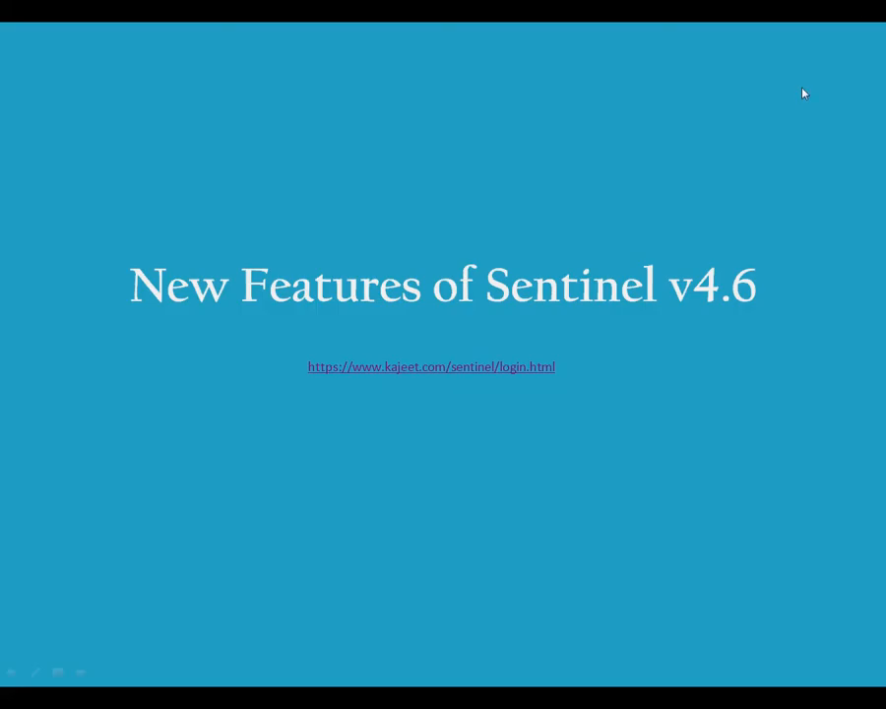
left_click(650, 403)
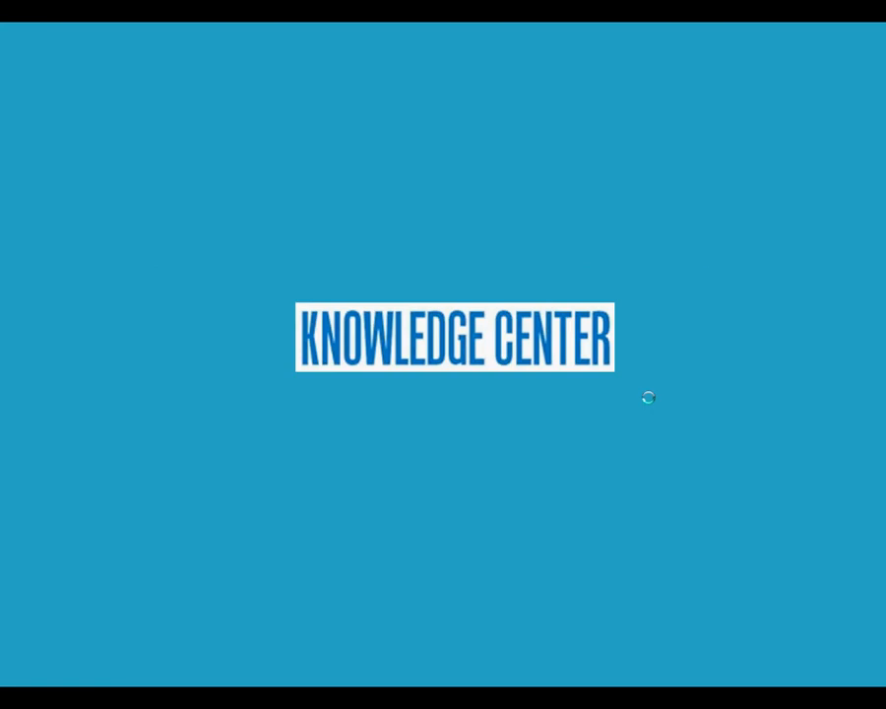